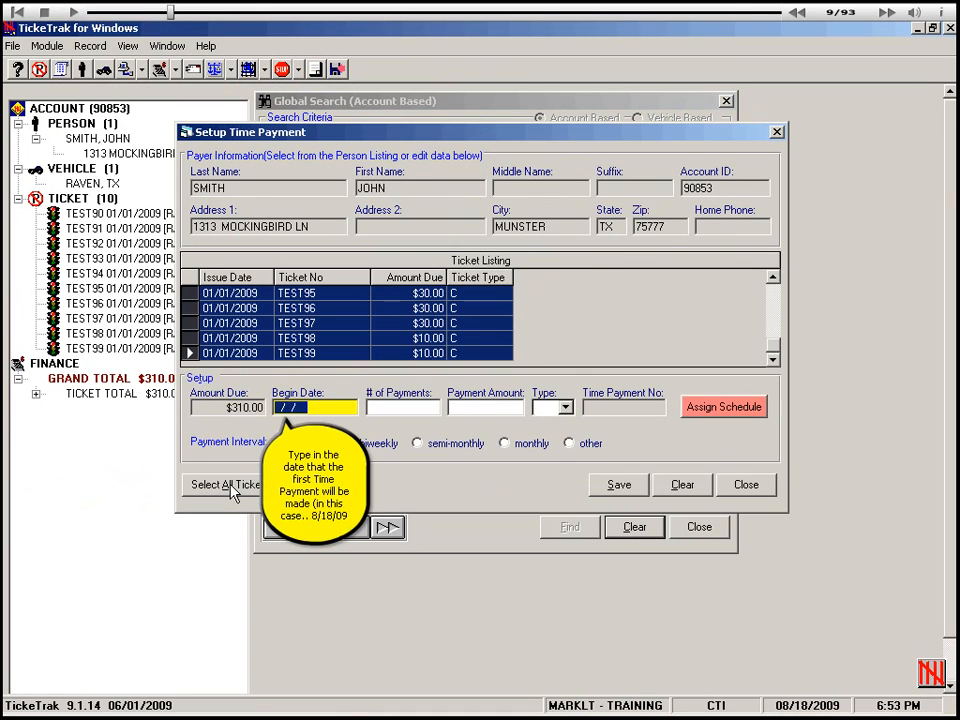
Step: Set the time payment to begin 08/18/2009 with 25 payments at a weekly interval
{"action": "type", "text": "081809"}
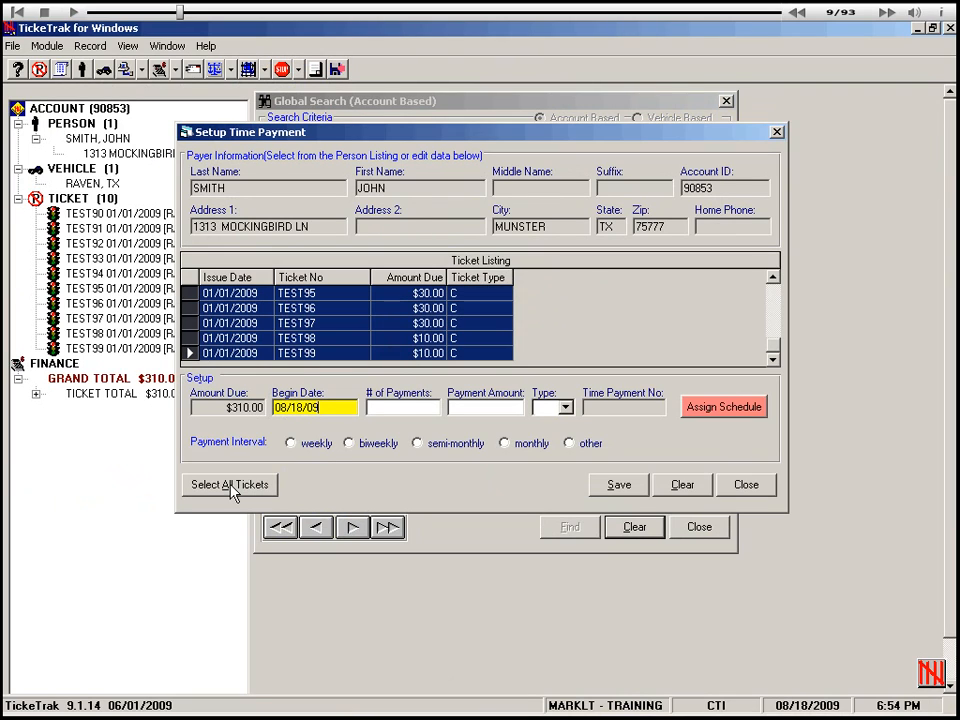
{"action": "left_click", "coordinate": [464, 406]}
{"action": "left_click", "coordinate": [421, 408]}
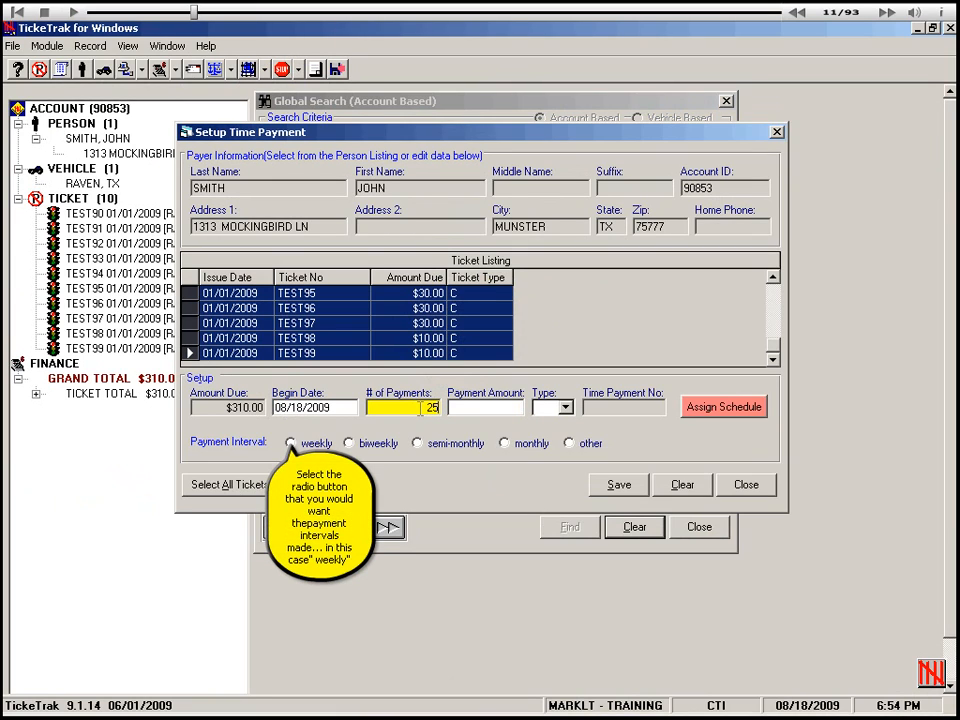
{"action": "left_click", "coordinate": [292, 443]}
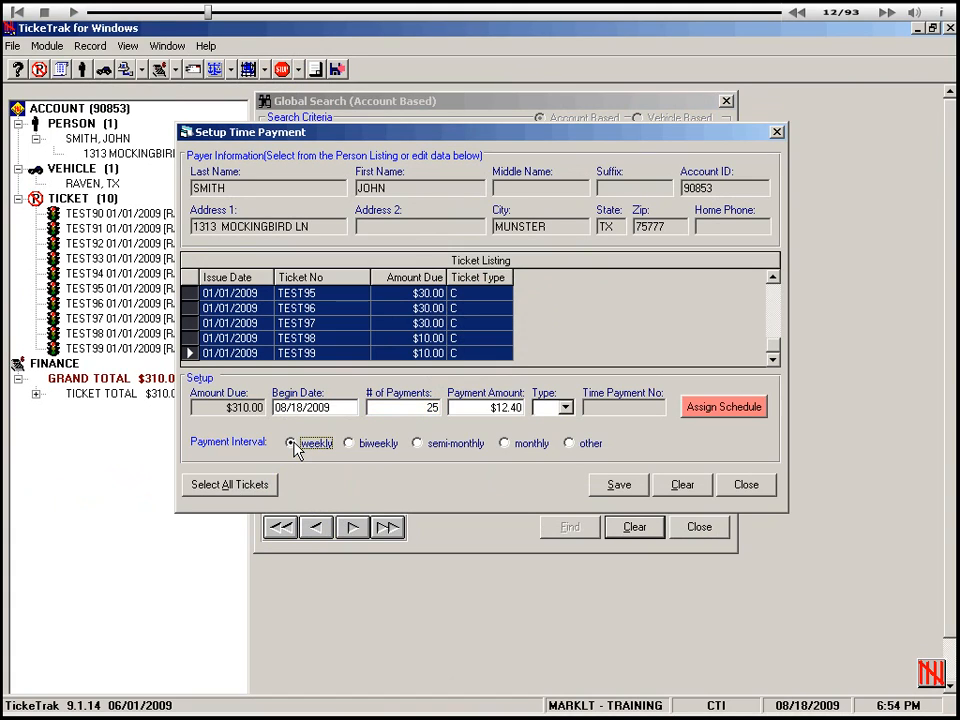
Step: Assign and accept the payment schedule, and save the time payment with the option to print its agreement
{"action": "left_click", "coordinate": [712, 407]}
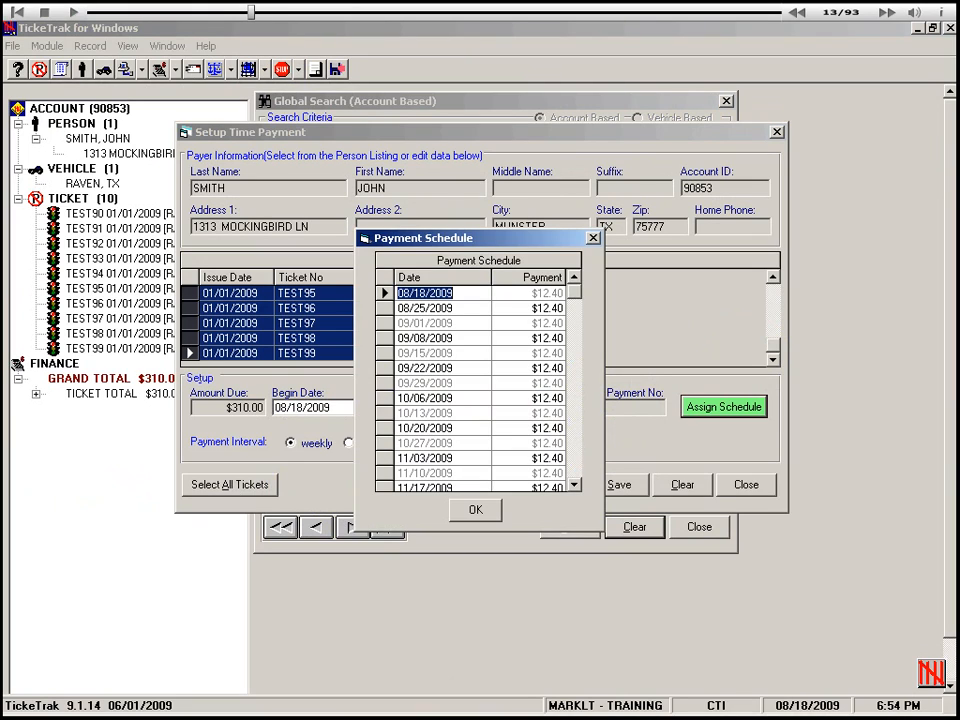
{"action": "left_click", "coordinate": [574, 485]}
{"action": "left_click", "coordinate": [574, 485]}
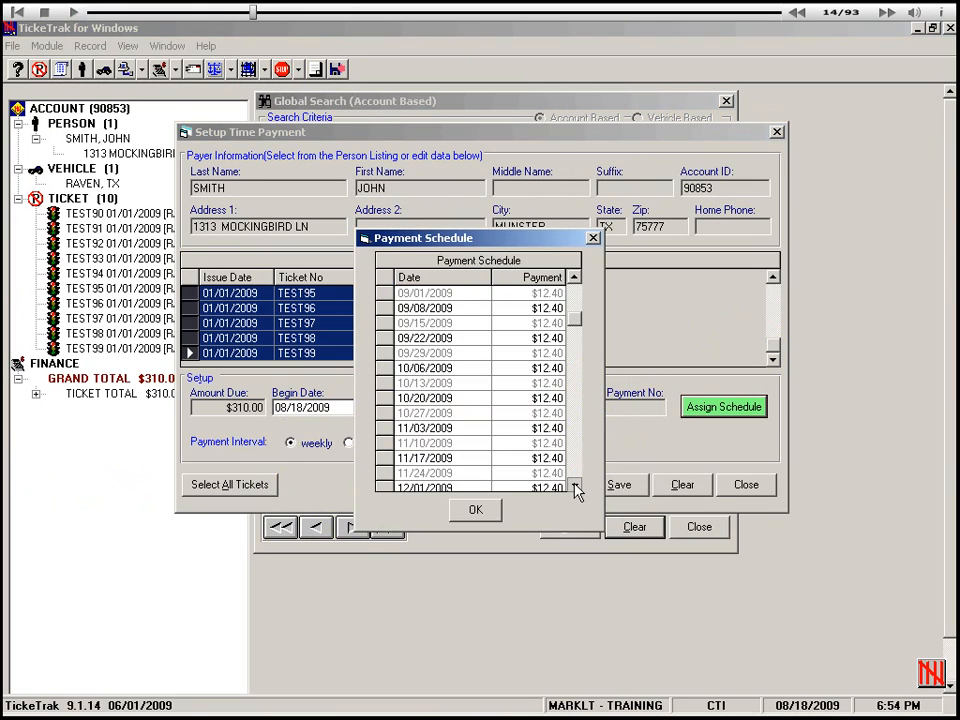
{"action": "left_click", "coordinate": [574, 485]}
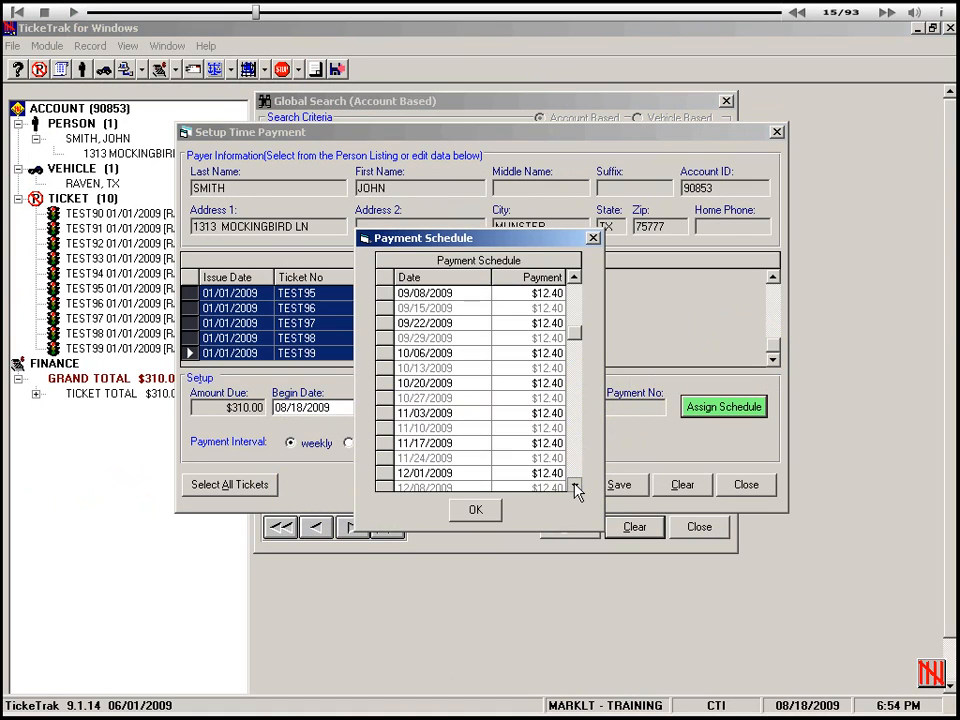
{"action": "left_click", "coordinate": [574, 485]}
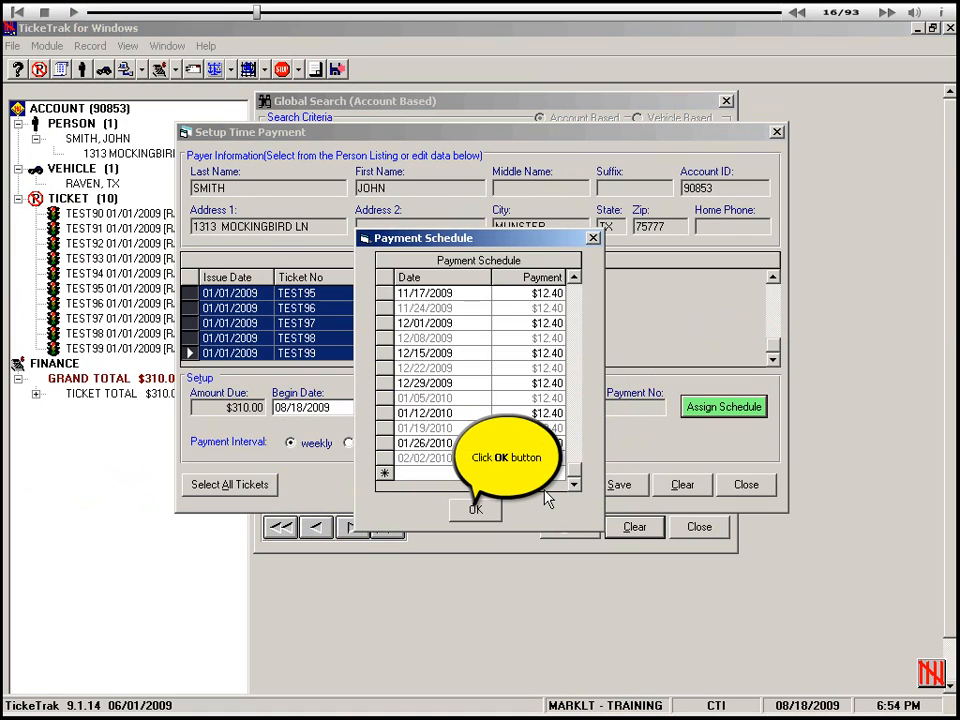
{"action": "left_click", "coordinate": [476, 510]}
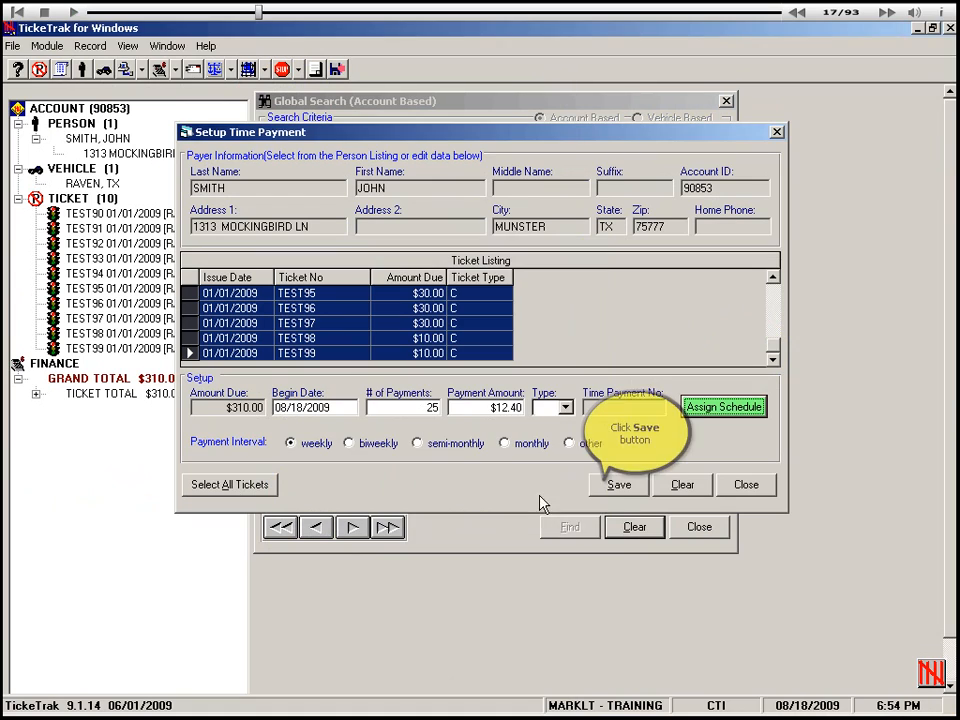
{"action": "left_click", "coordinate": [617, 485]}
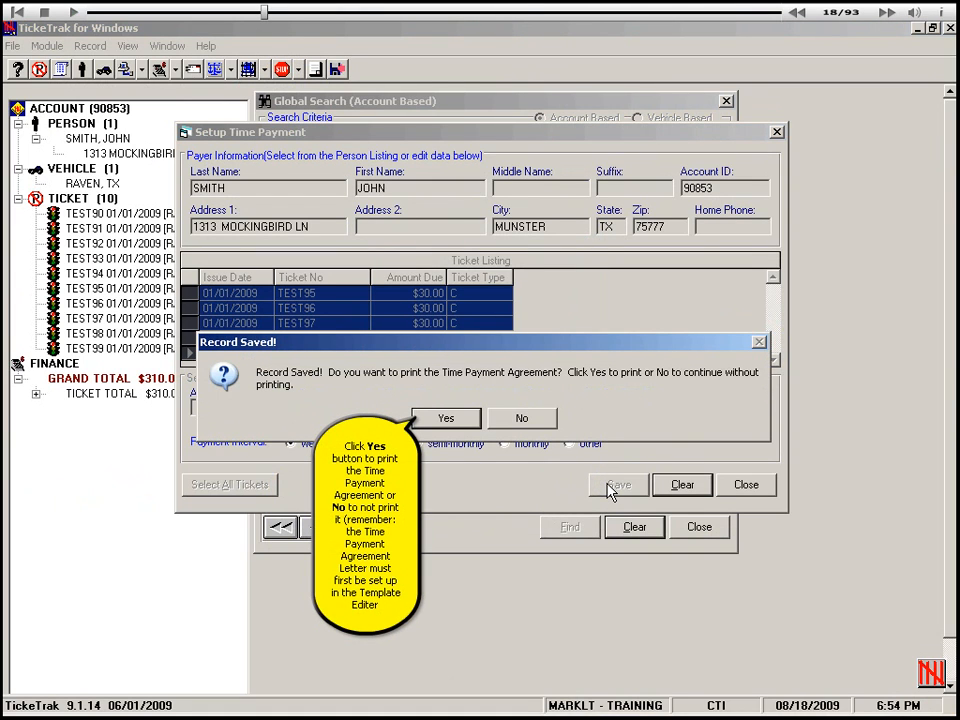
{"action": "left_click", "coordinate": [445, 418]}
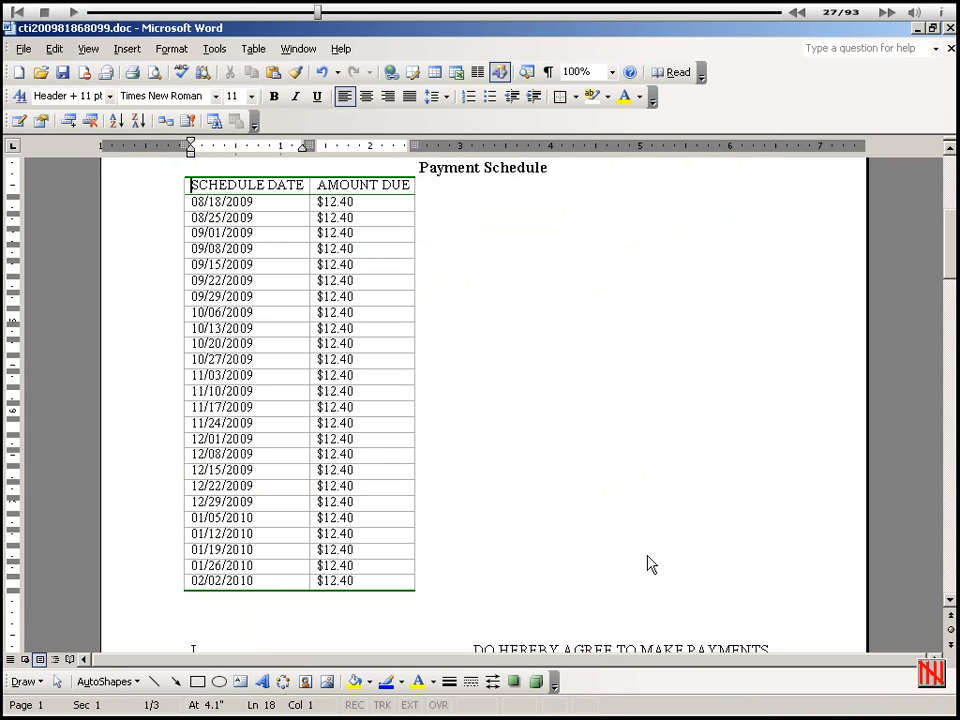
Step: Print the Time Payment Agreement letter in Microsoft Word and close it, saving its changes
{"action": "left_click", "coordinate": [950, 149]}
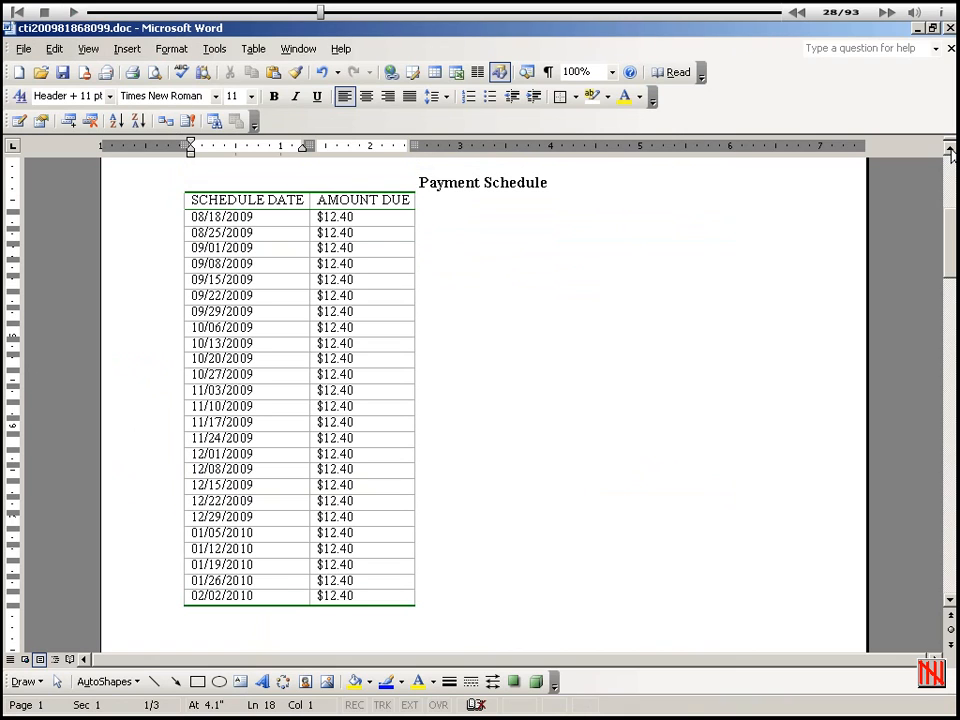
{"action": "left_click", "coordinate": [950, 149]}
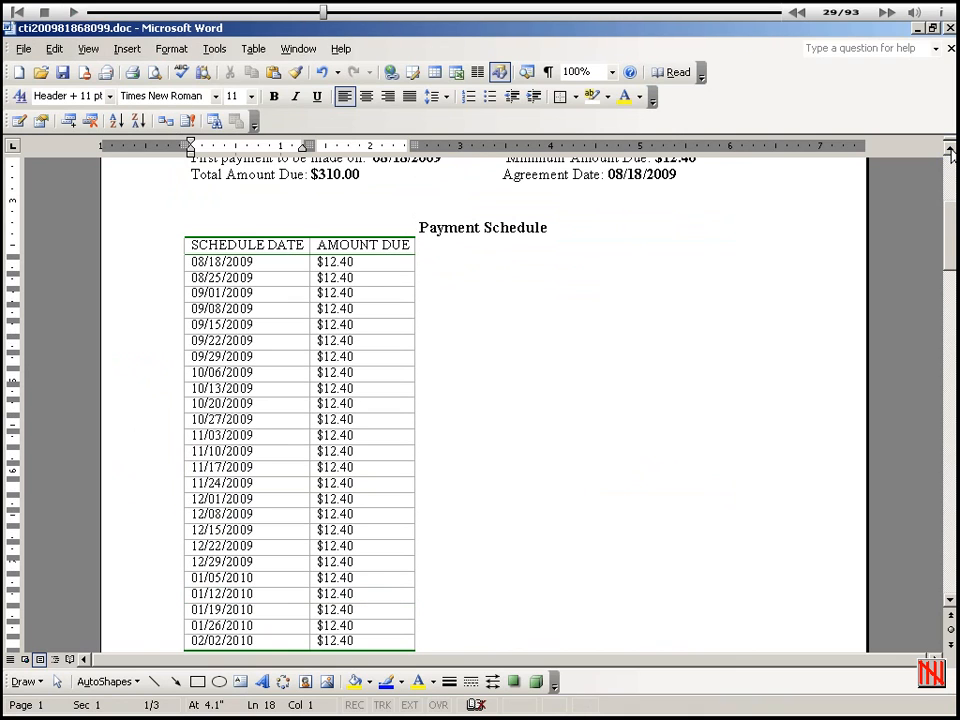
{"action": "left_click", "coordinate": [950, 149]}
{"action": "left_click", "coordinate": [950, 149]}
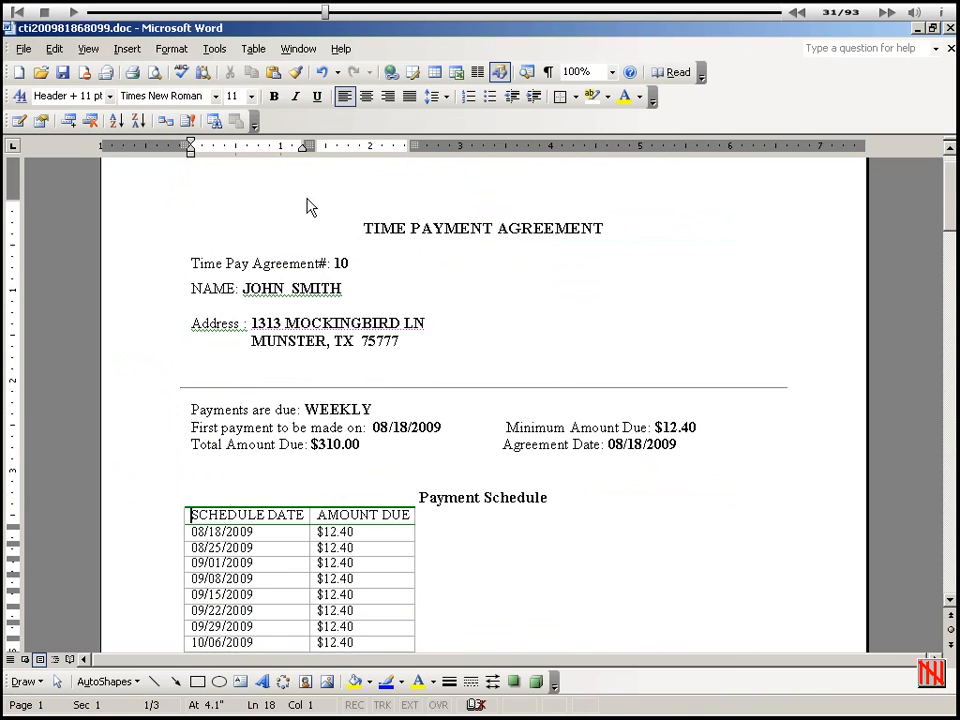
{"action": "left_click", "coordinate": [133, 74]}
{"action": "left_click", "coordinate": [950, 149]}
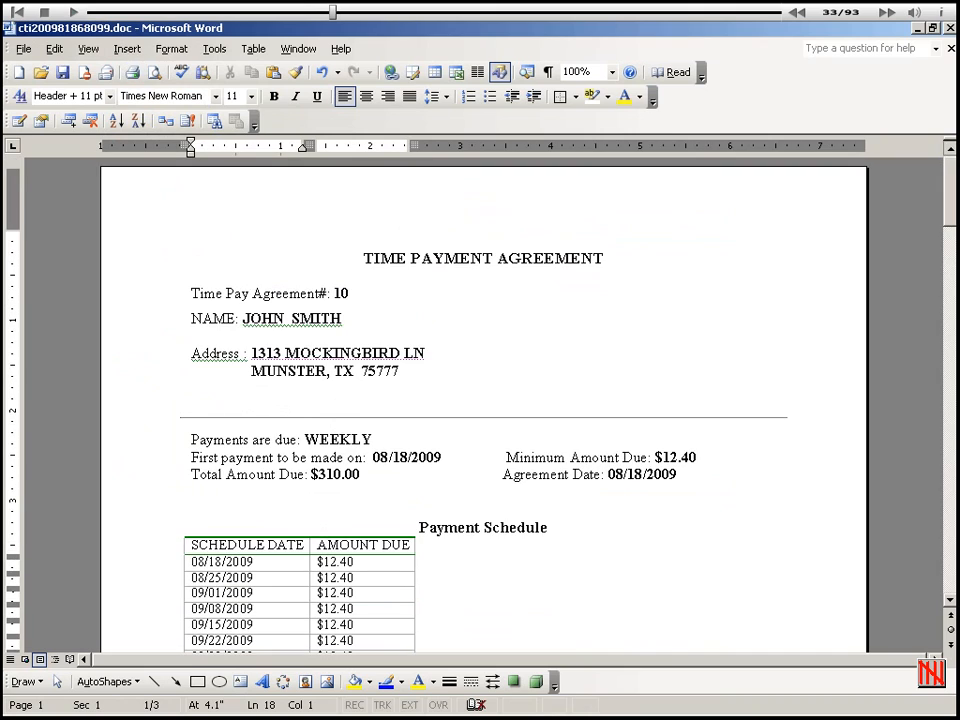
{"action": "left_click", "coordinate": [950, 149]}
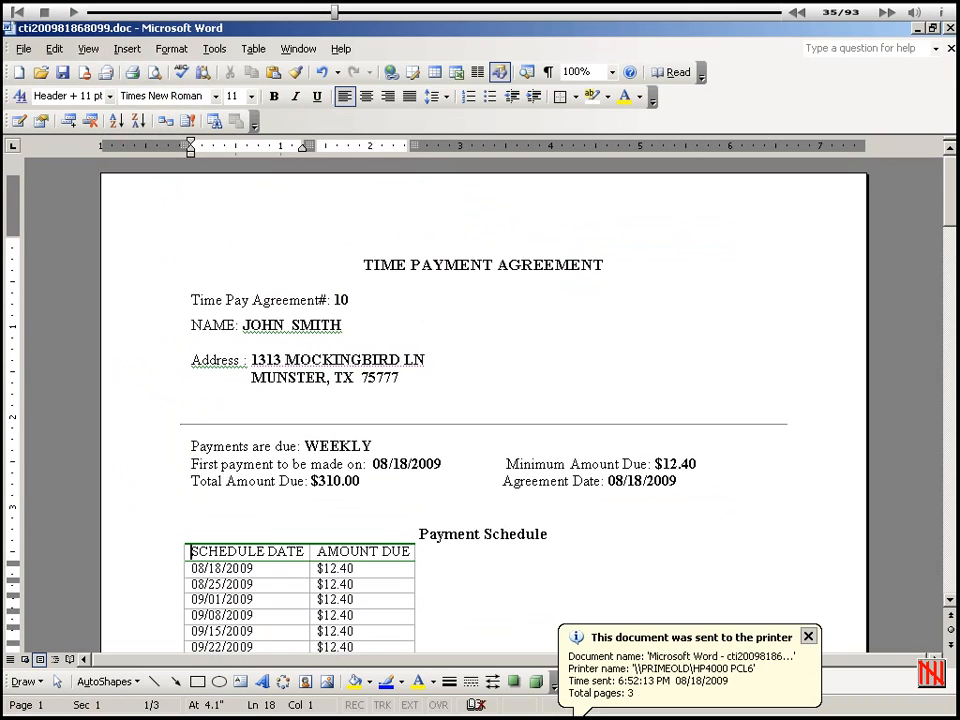
{"action": "left_click", "coordinate": [950, 47]}
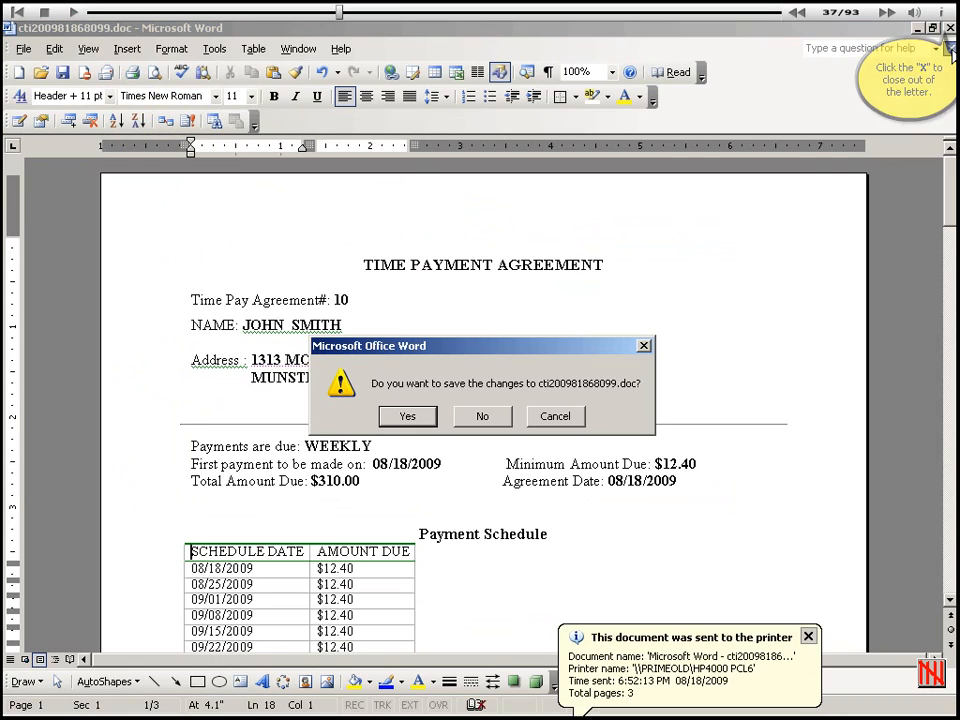
{"action": "left_click", "coordinate": [416, 420]}
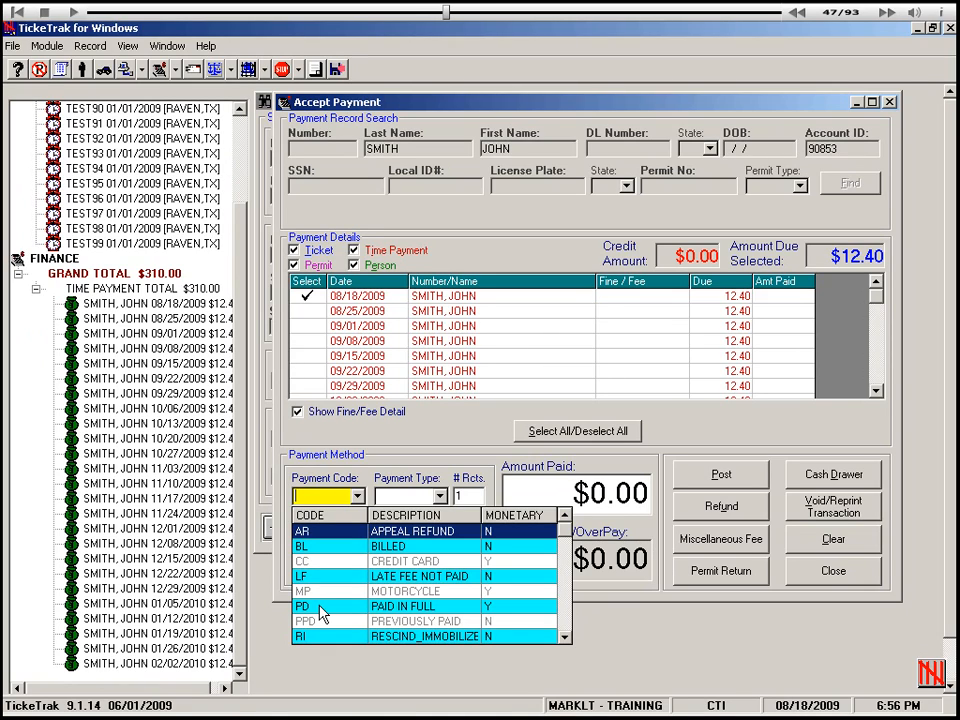
Step: Post a $12.40 payment for the 08/18/2009 installment with payment code PD, type CK and the check number, and close the payment form
{"action": "left_click", "coordinate": [322, 614]}
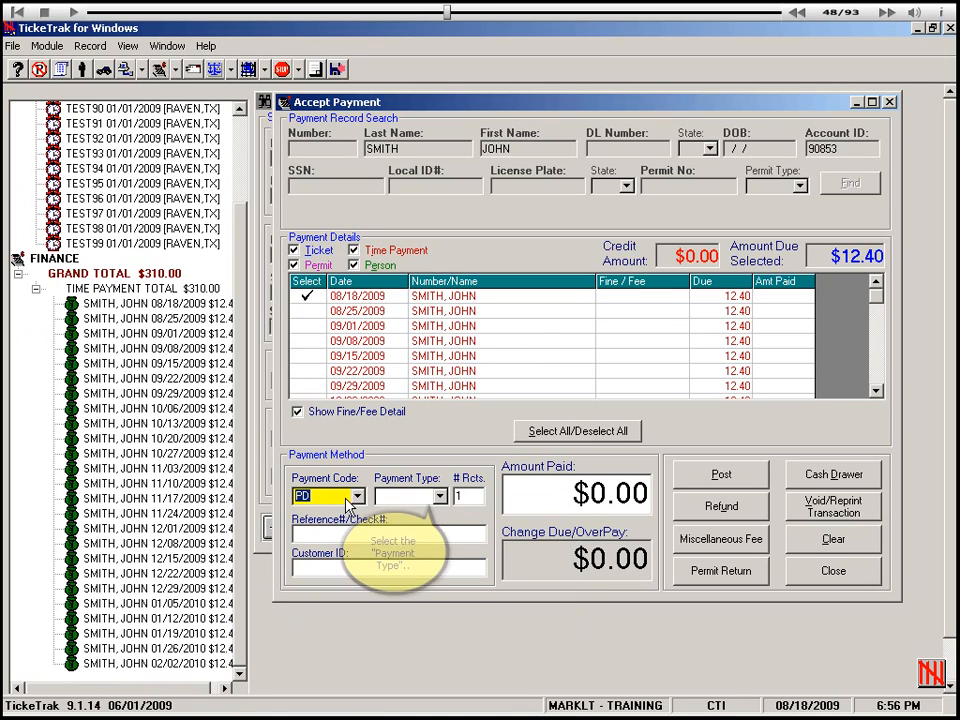
{"action": "left_click", "coordinate": [441, 497]}
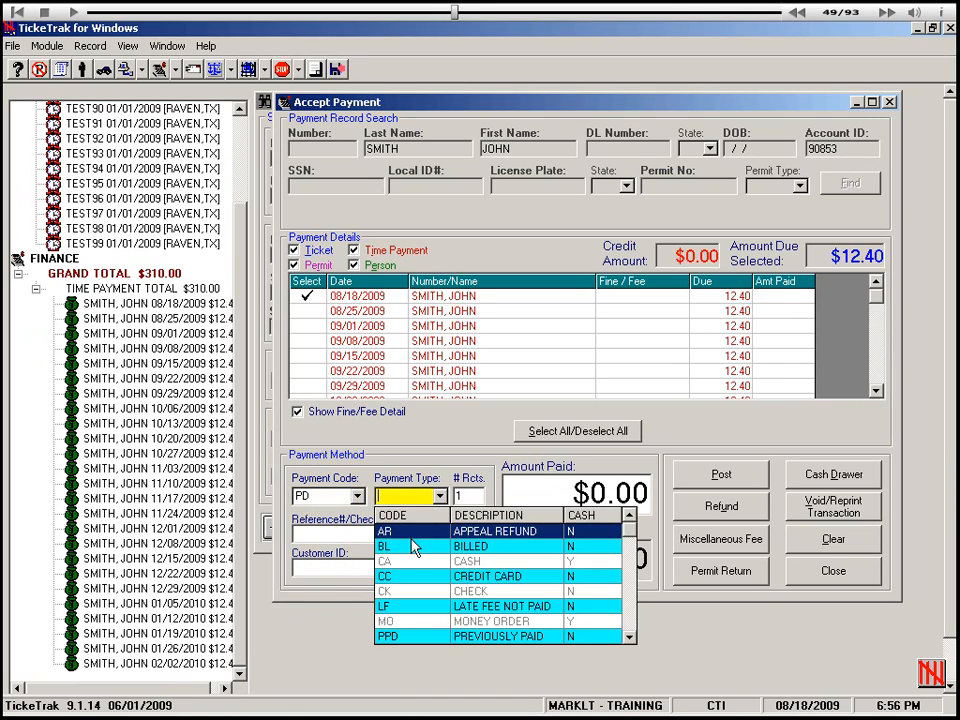
{"action": "left_click", "coordinate": [384, 593]}
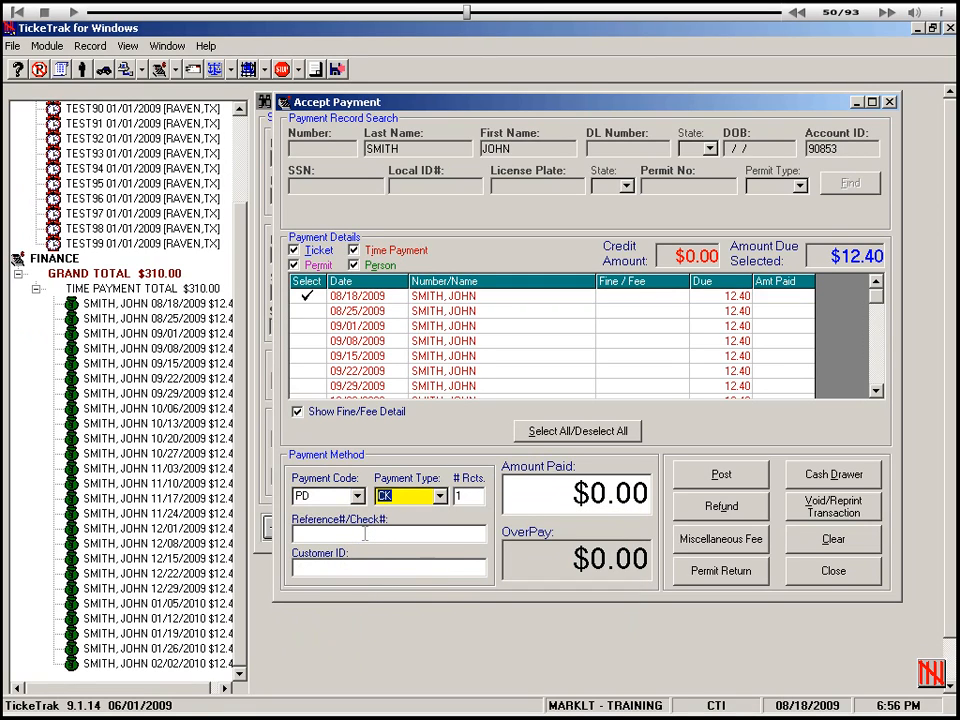
{"action": "left_click", "coordinate": [365, 534]}
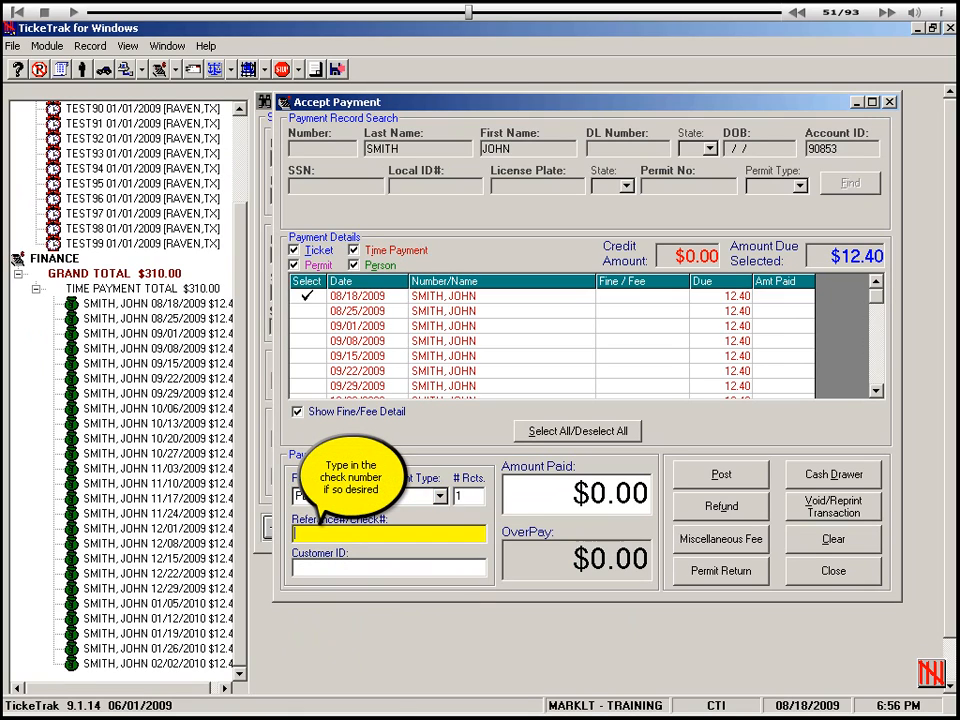
{"action": "type", "text": "234234"}
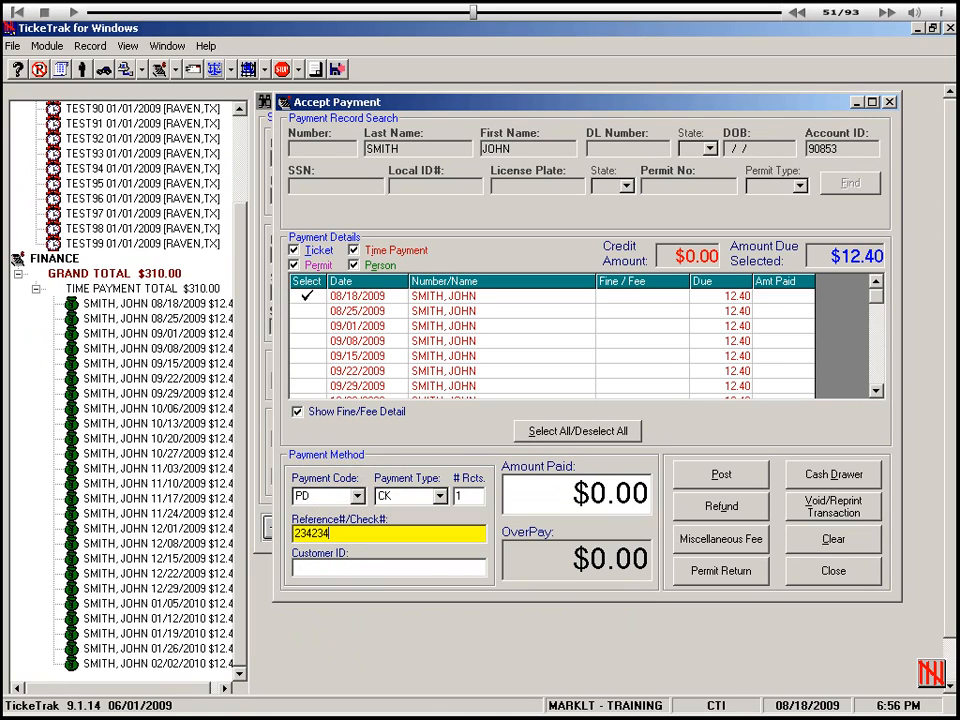
{"action": "left_click", "coordinate": [645, 511]}
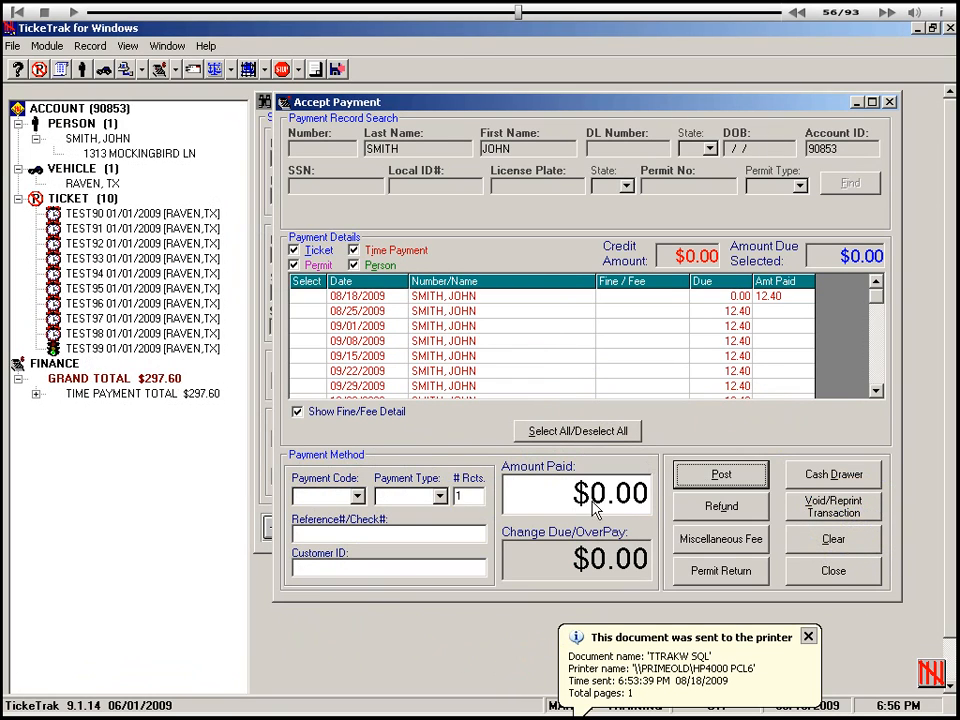
{"action": "left_click", "coordinate": [832, 571]}
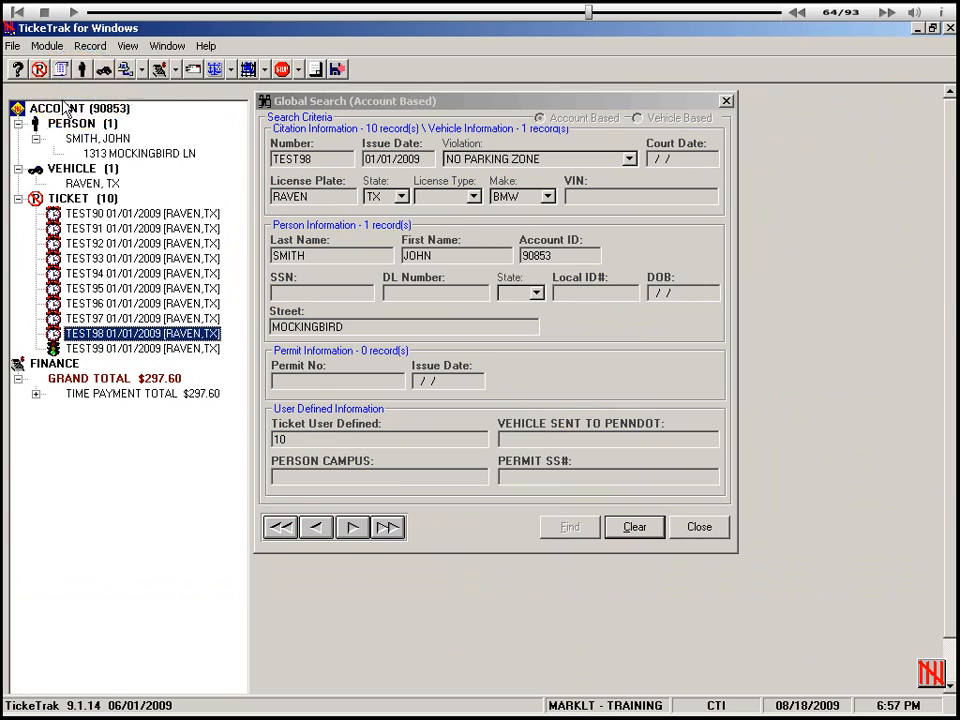
Step: Open the account's time payment agreement for viewing and modification
{"action": "left_click", "coordinate": [46, 47]}
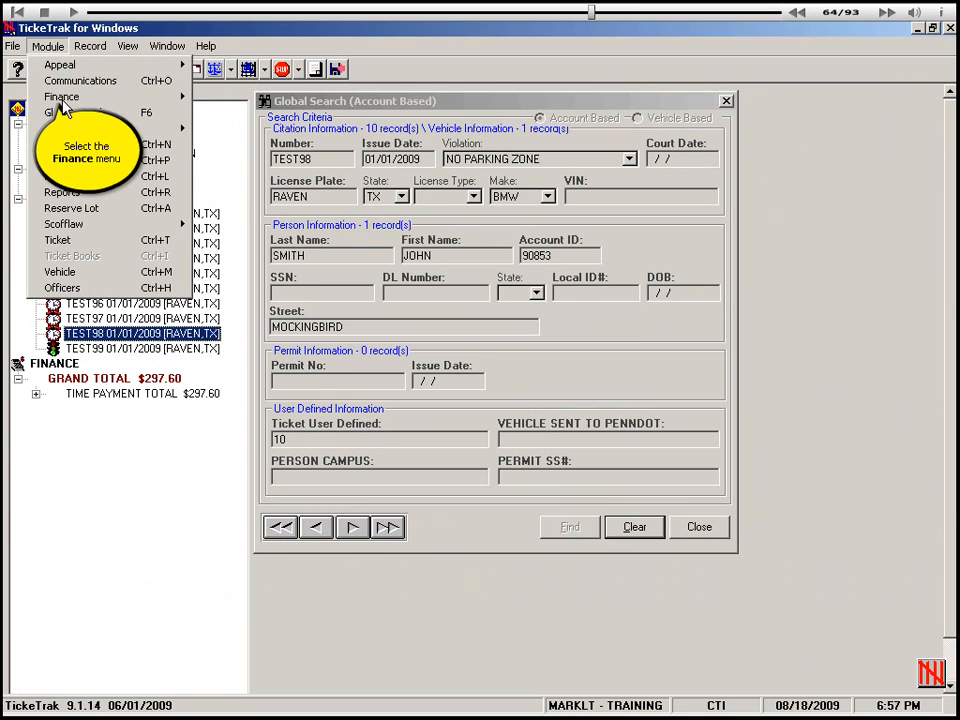
{"action": "left_click", "coordinate": [63, 100]}
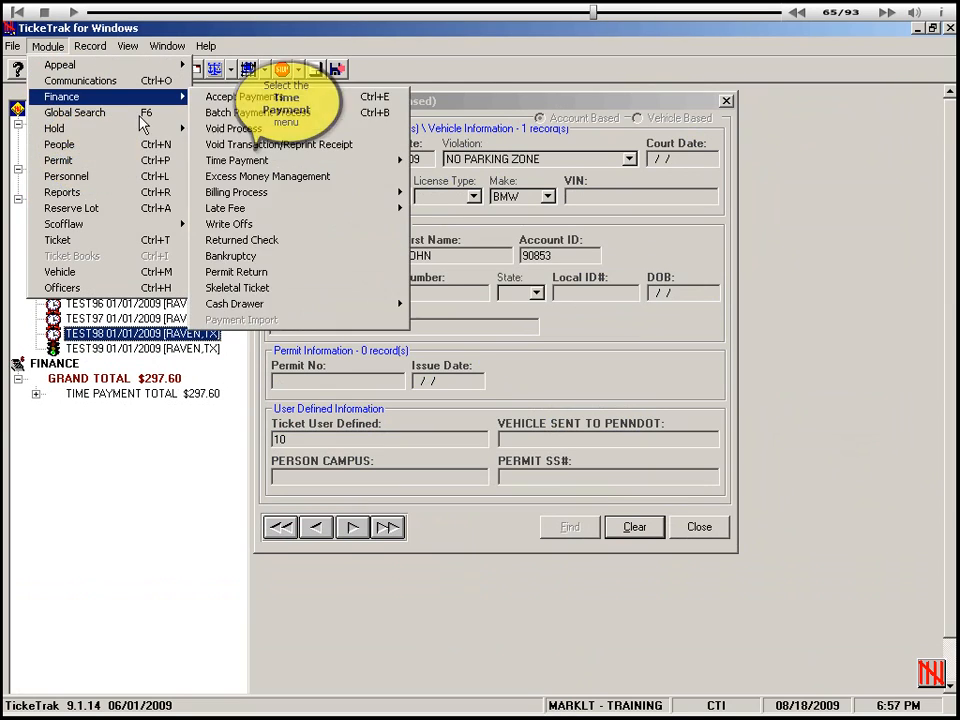
{"action": "left_click", "coordinate": [258, 161]}
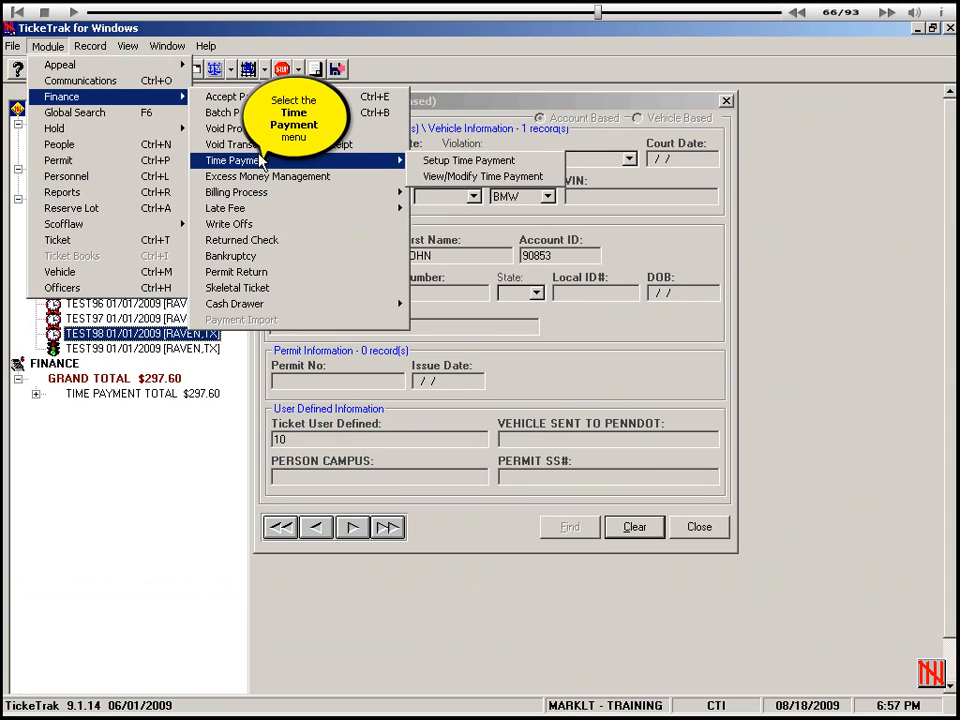
{"action": "left_click", "coordinate": [449, 182]}
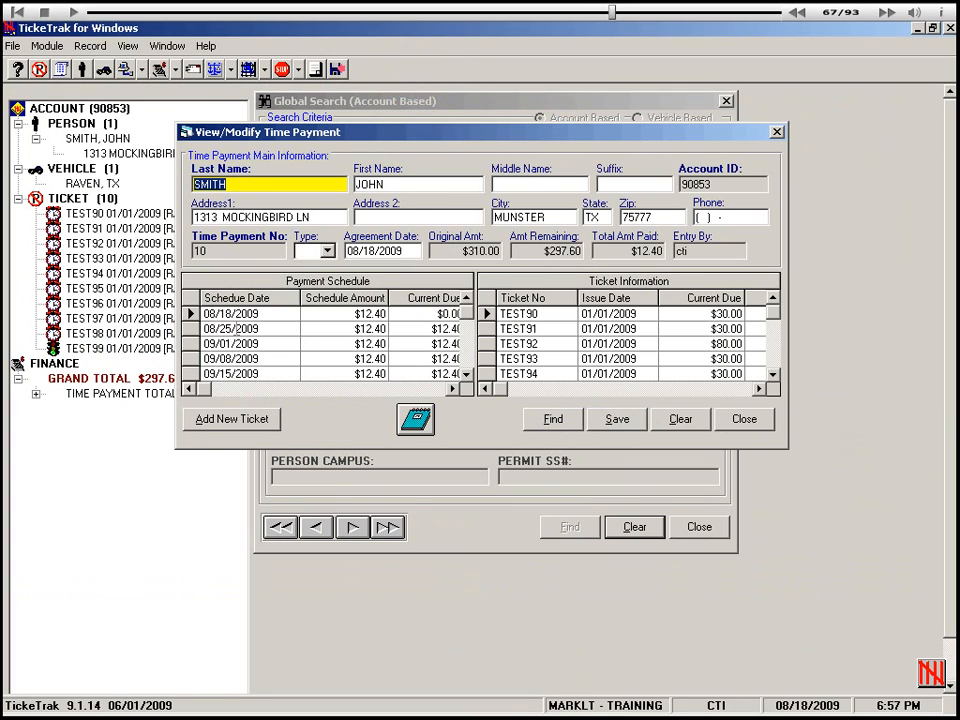
Step: Change the second installment's schedule date to 08/26/2009 and its schedule amount to $24.80
{"action": "left_click", "coordinate": [235, 328]}
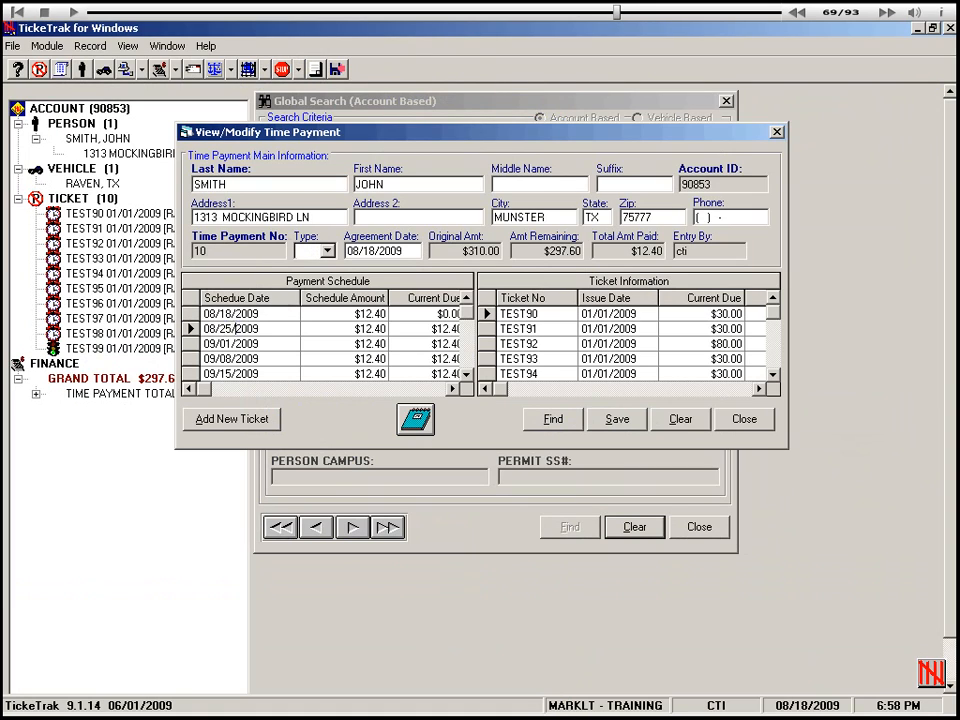
{"action": "key", "text": "BackSpace"}
{"action": "type", "text": "6"}
{"action": "left_click", "coordinate": [379, 328]}
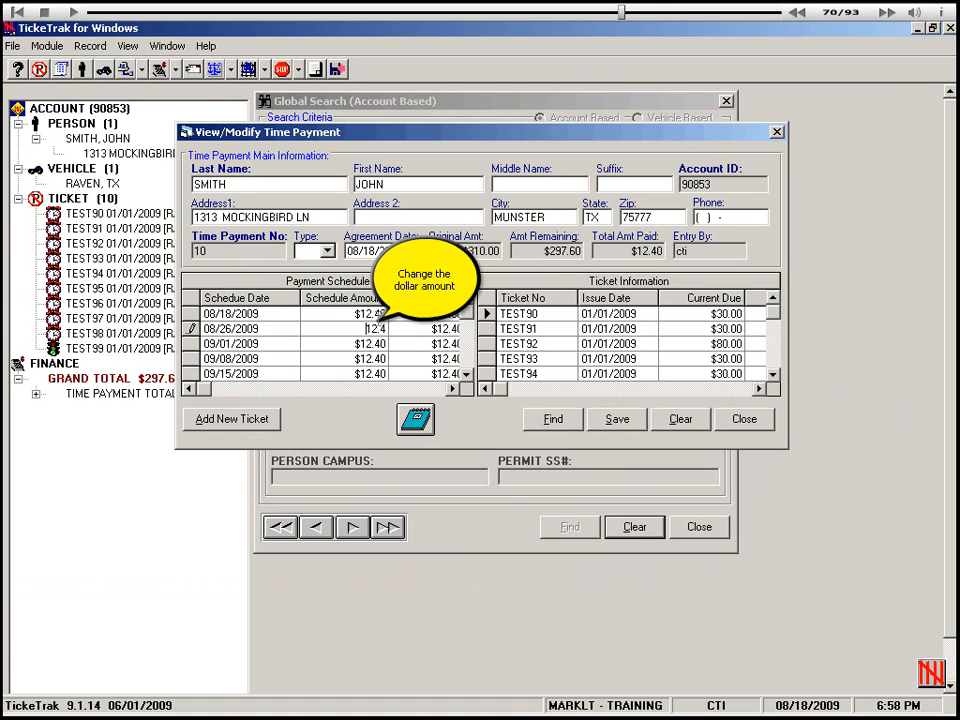
{"action": "double_click", "coordinate": [344, 328]}
{"action": "type", "text": "24.80"}
{"action": "key", "text": "Down"}
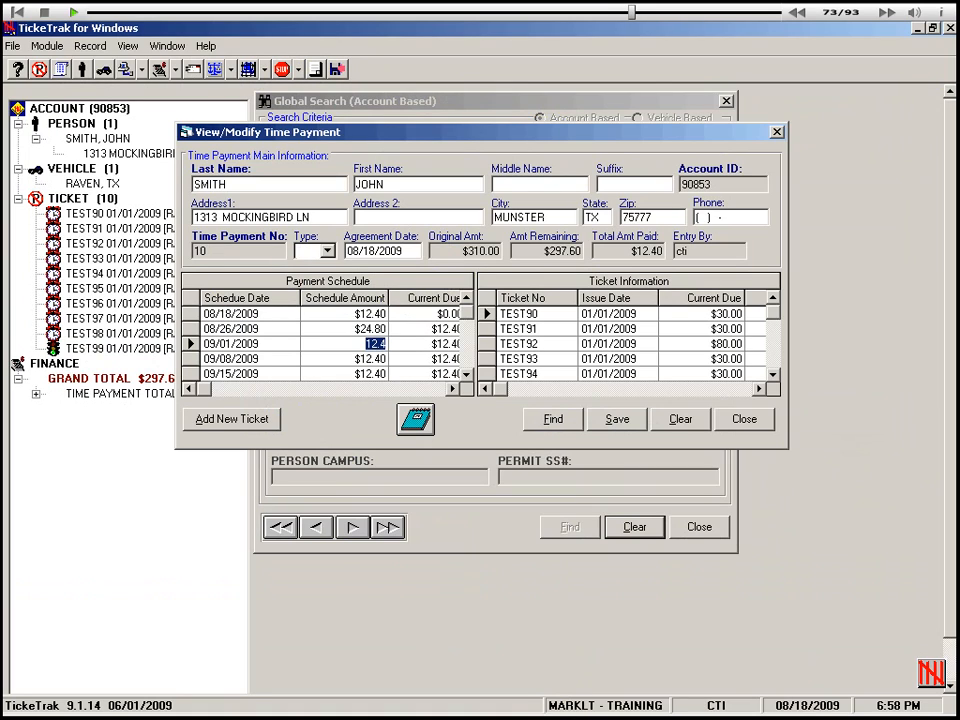
Step: Set the 09/01/2009 installment's schedule amount to $0.00, save the time payment changes and close the form
{"action": "type", "text": "0"}
{"action": "left_click", "coordinate": [378, 359]}
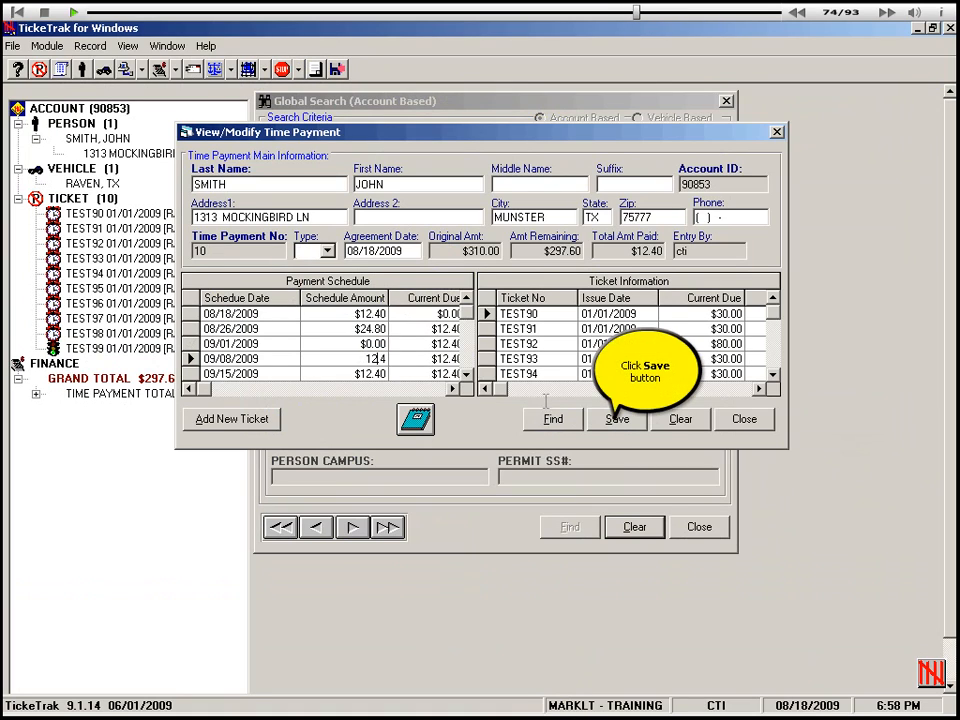
{"action": "left_click", "coordinate": [618, 422]}
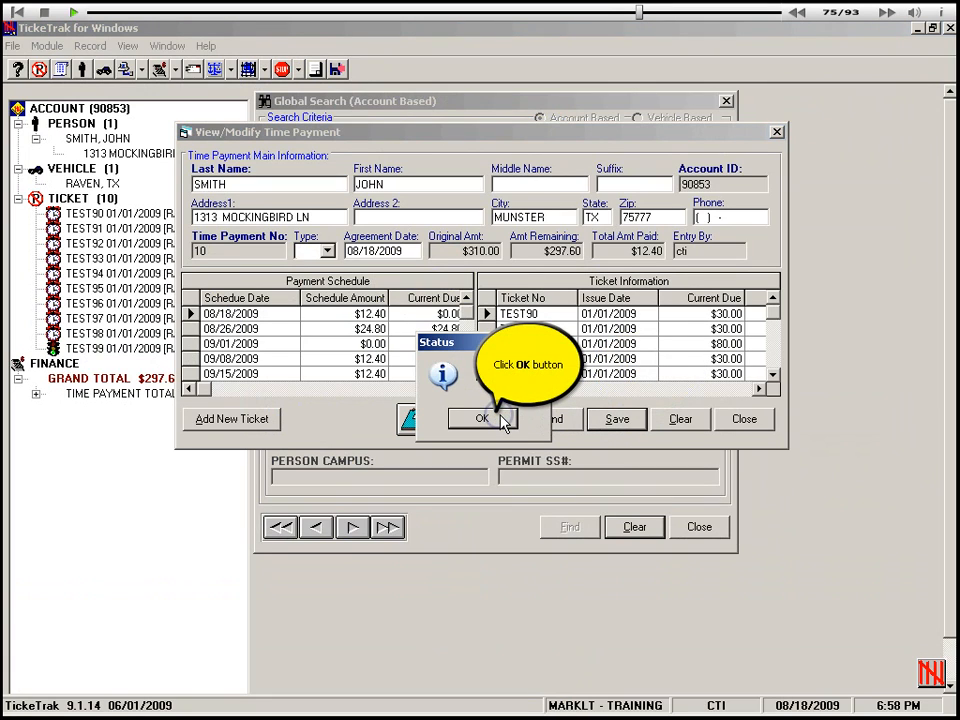
{"action": "left_click", "coordinate": [482, 419]}
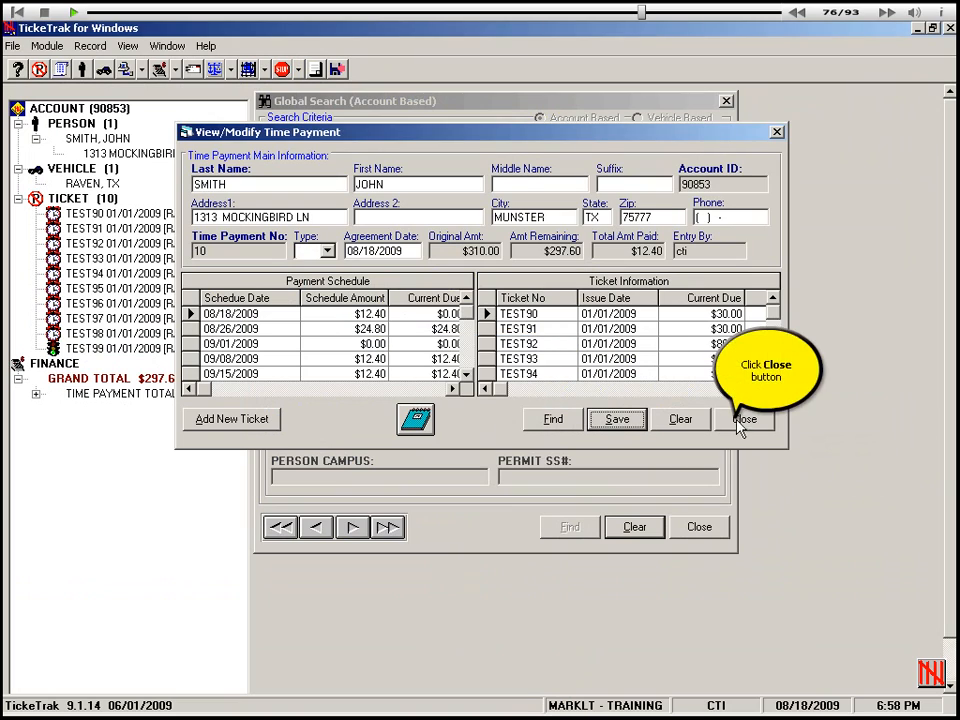
{"action": "left_click", "coordinate": [744, 419]}
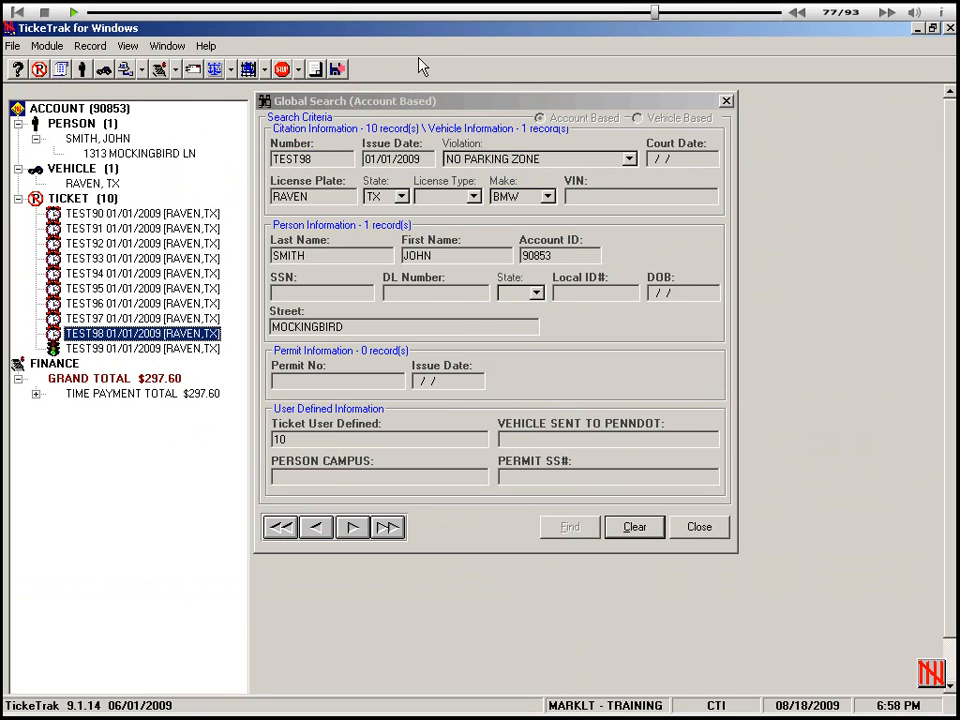
Step: Open the account's time payment agreement for viewing and modification and delete the agreement record
{"action": "left_click", "coordinate": [50, 48]}
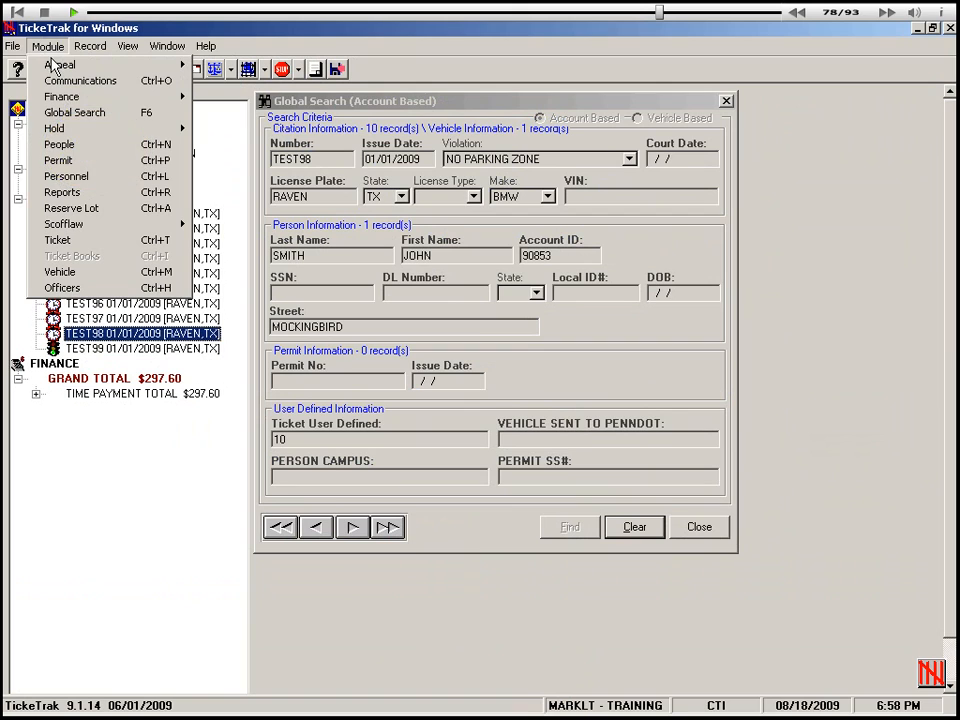
{"action": "left_click", "coordinate": [100, 97]}
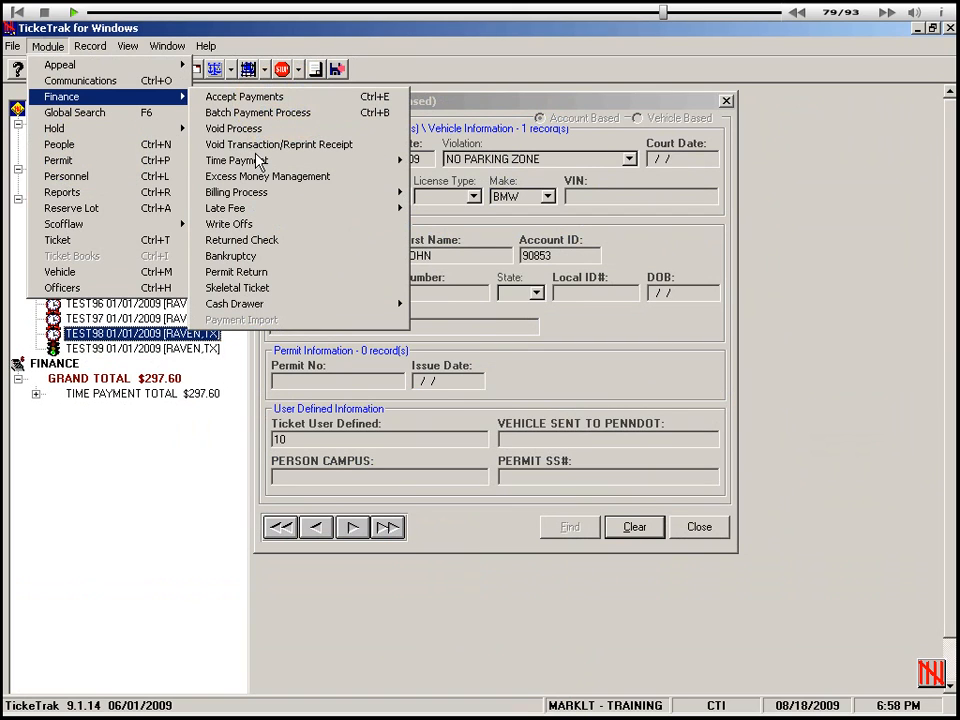
{"action": "left_click", "coordinate": [258, 160]}
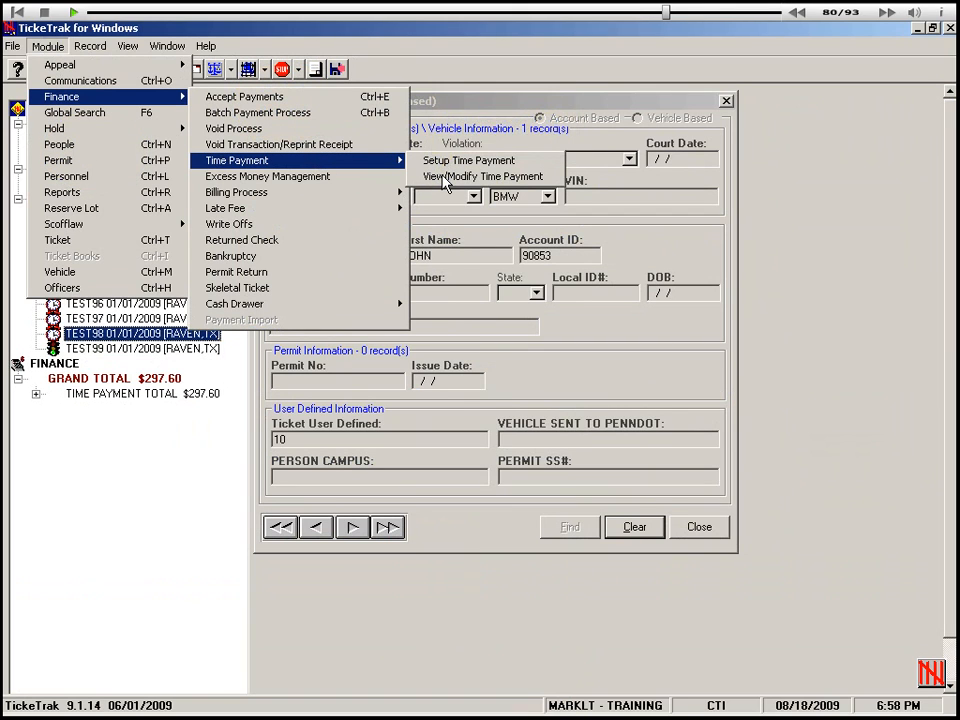
{"action": "left_click", "coordinate": [445, 178]}
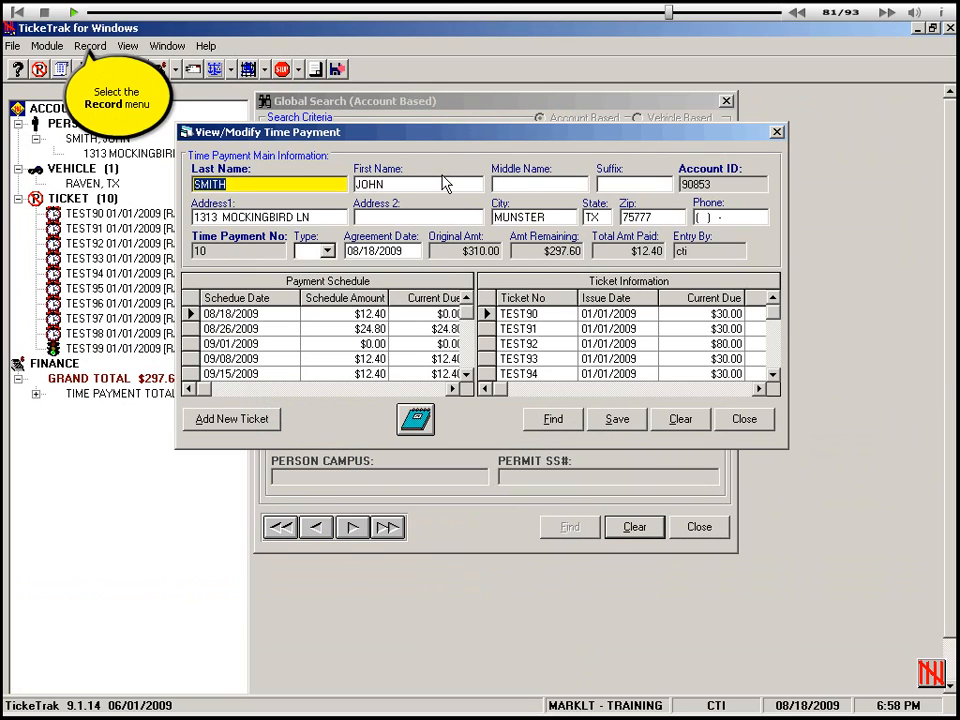
{"action": "left_click", "coordinate": [90, 48]}
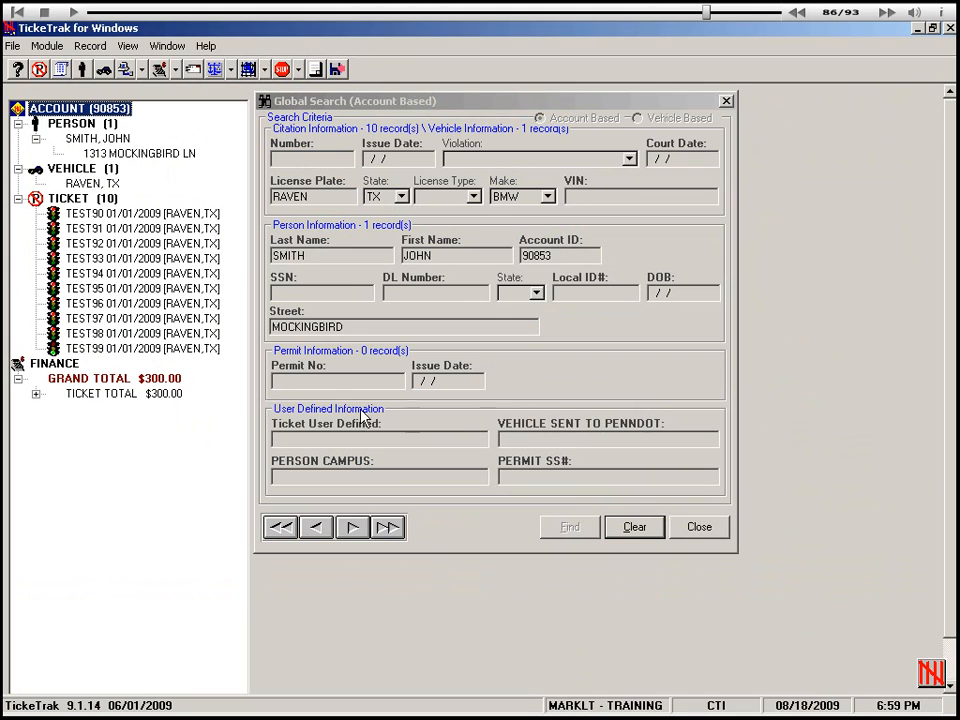
Step: Review the account's ticket total and the time pay payment application options in the Finance system defaults, cancelling without saving
{"action": "left_click", "coordinate": [36, 394]}
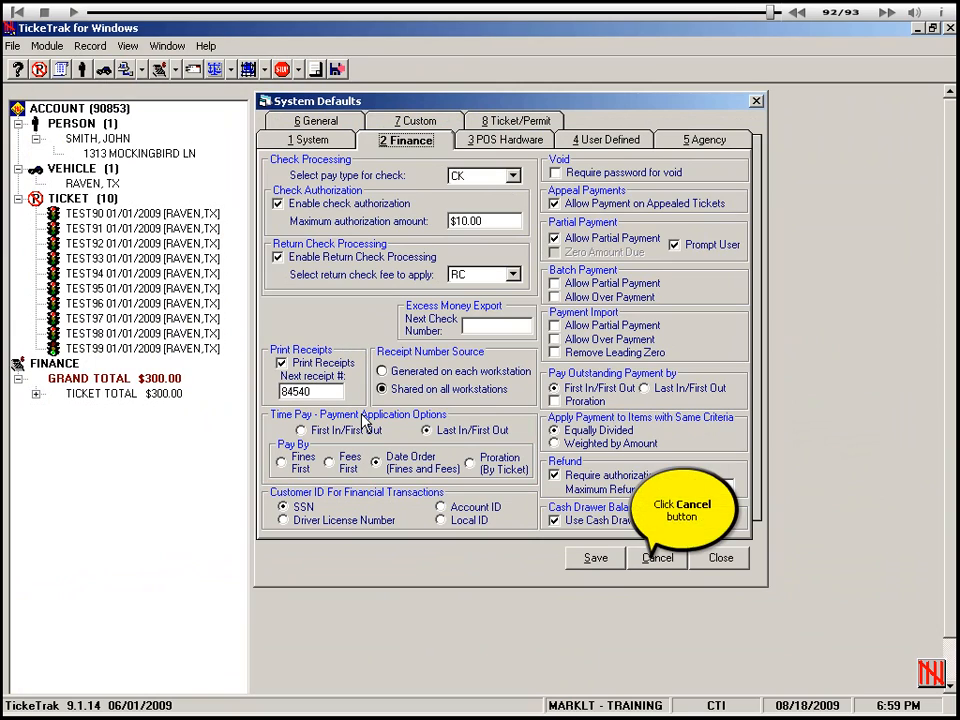
{"action": "left_click", "coordinate": [657, 562]}
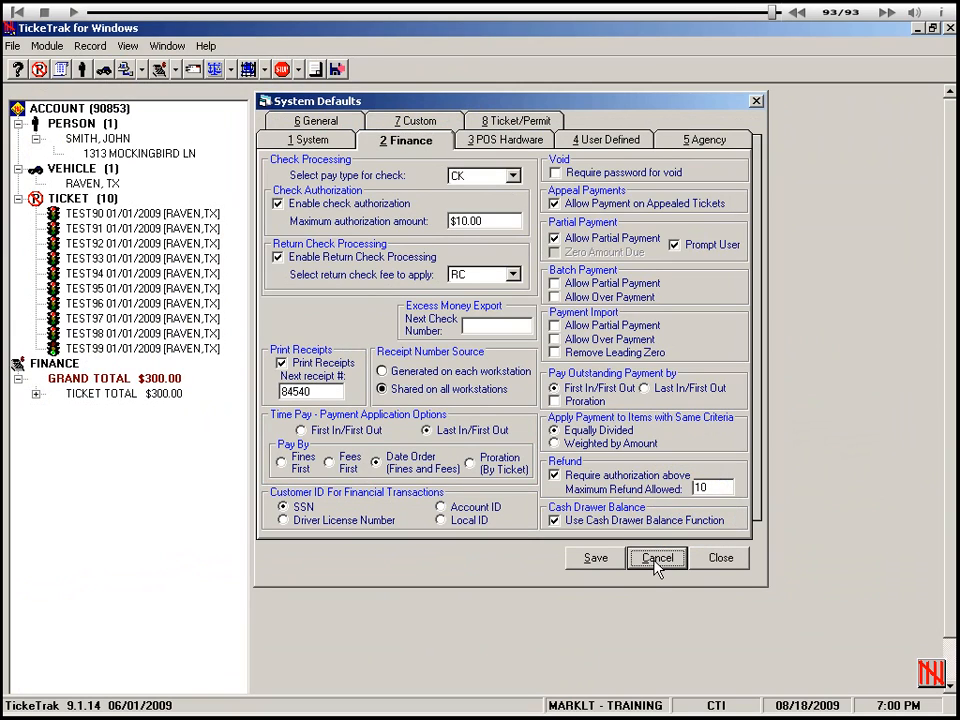